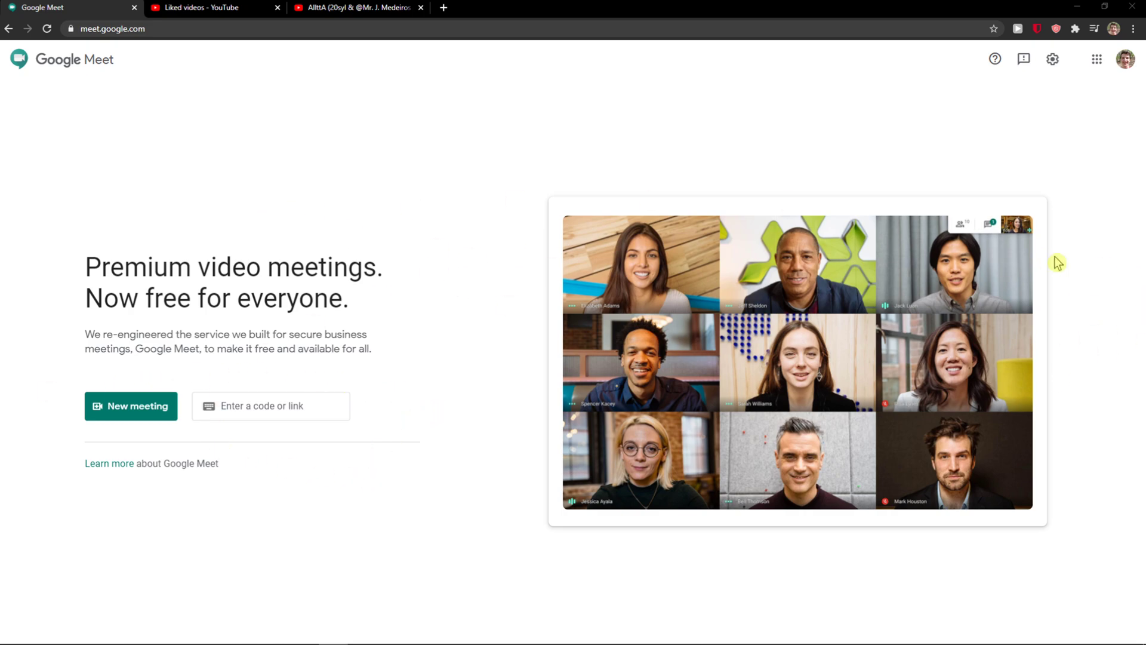
# Step: Generate a shareable meeting link (meet.google.com/unu-rect-dnd) via New meeting and copy it
pyautogui.click(131, 418)
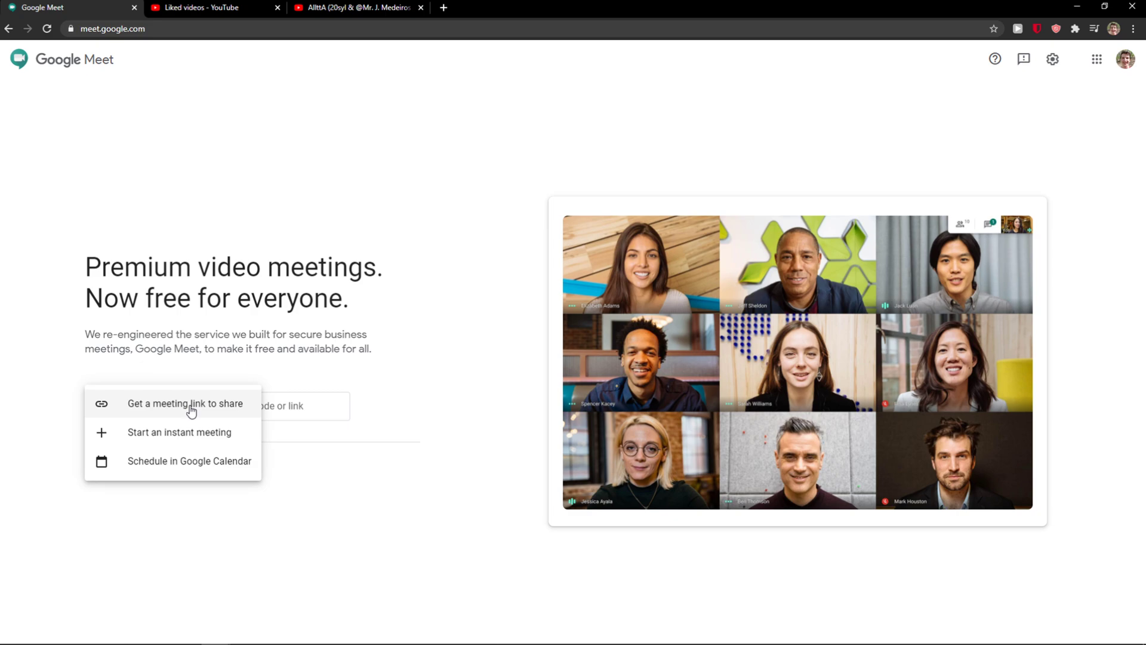
pyautogui.click(191, 411)
pyautogui.click(662, 369)
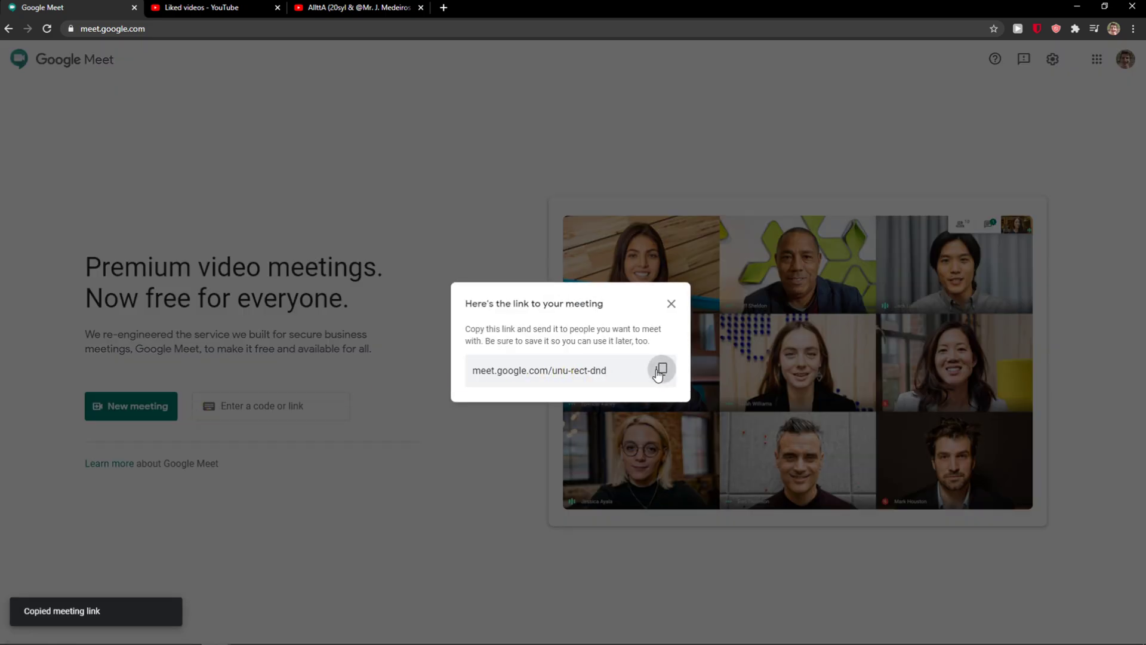
# Step: Paste the copied unu-rect-dnd link into a new browser tab and load it to join
pyautogui.click(443, 10)
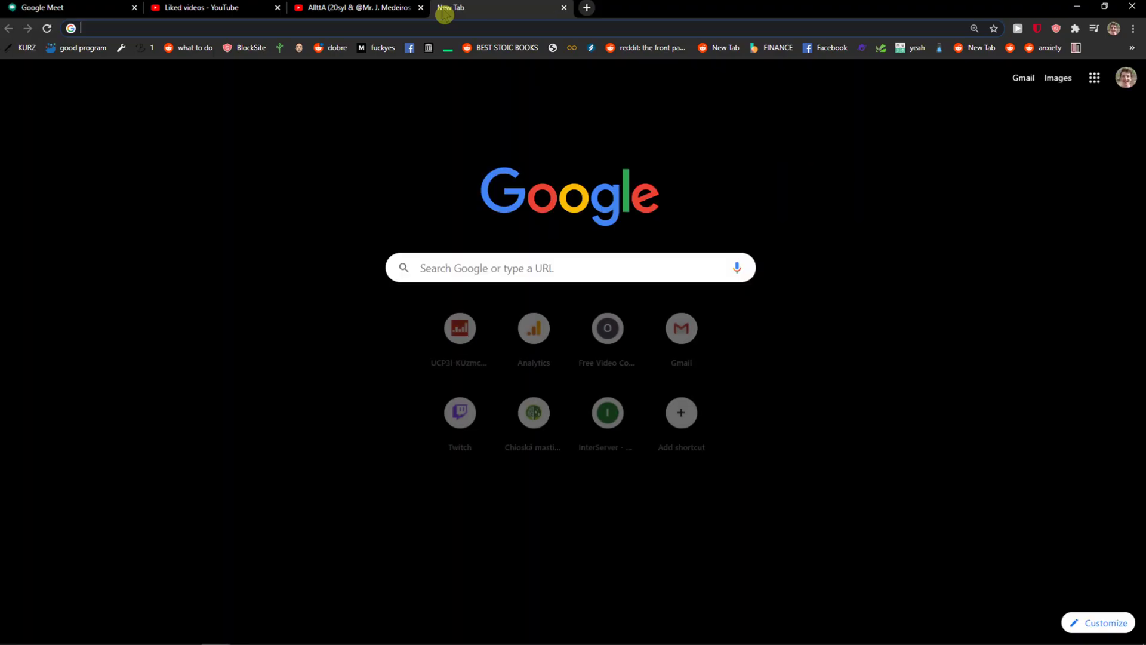
pyautogui.hotkey('ctrl', 'v')
pyautogui.press('Return')
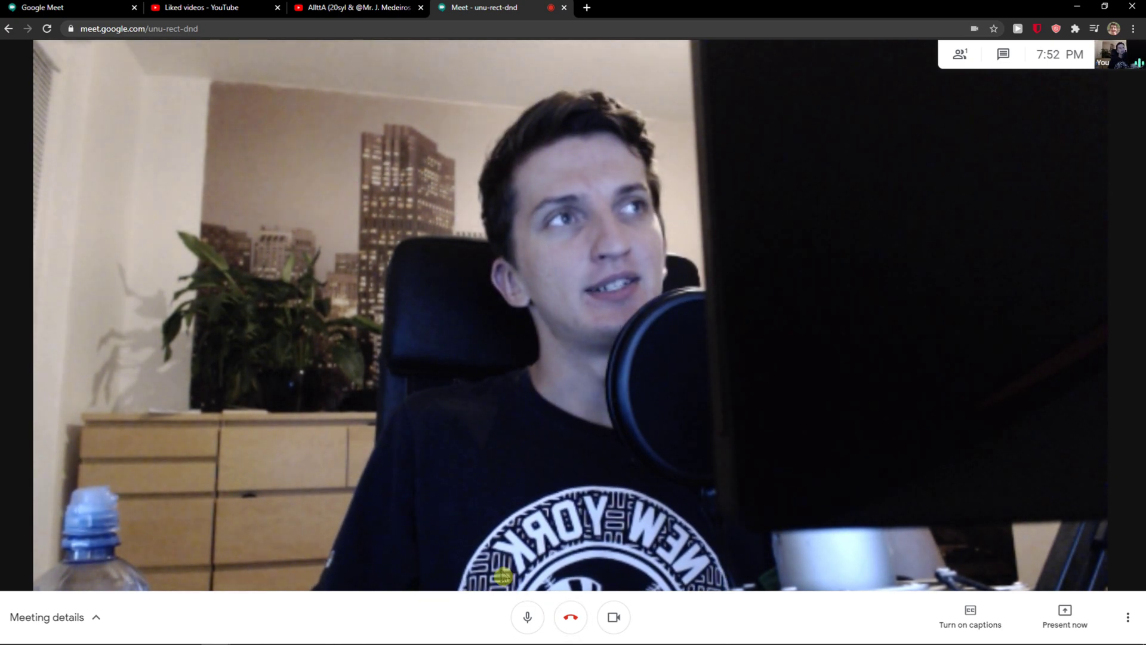
# Step: Copy the joining info from the live call's Meeting details panel
pyautogui.click(89, 614)
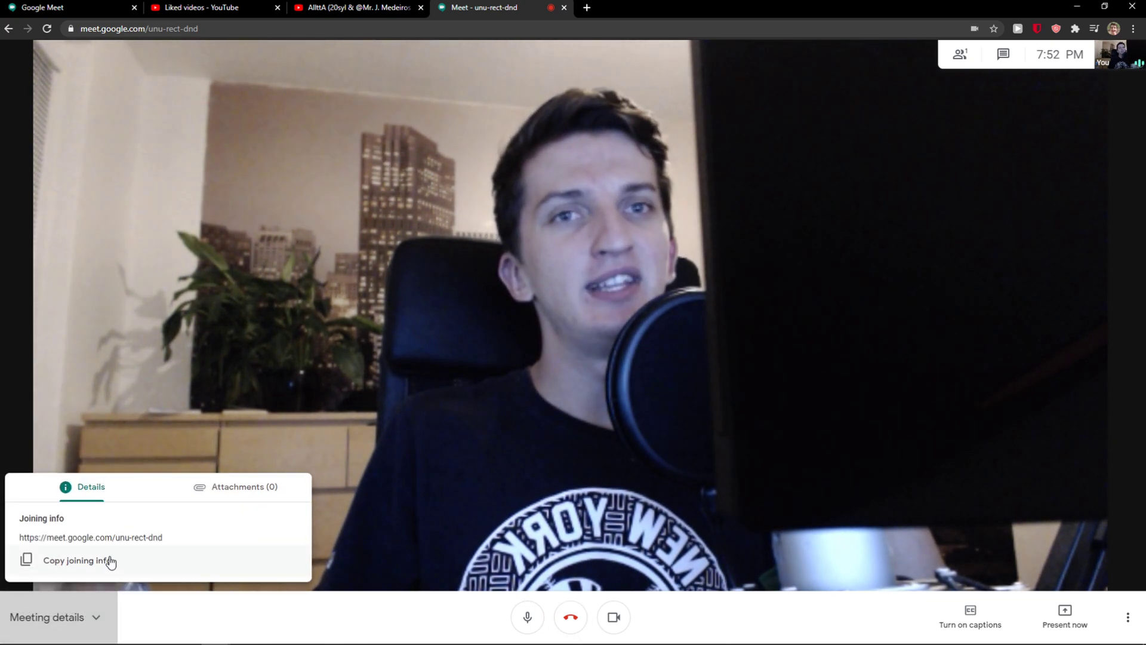
pyautogui.click(85, 557)
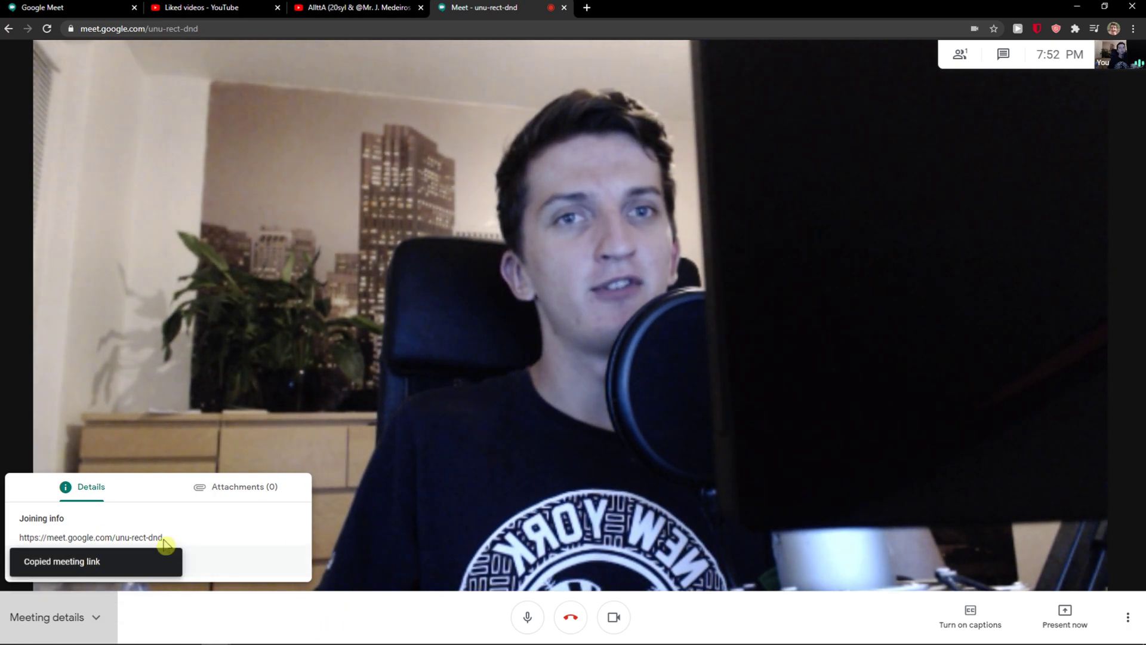